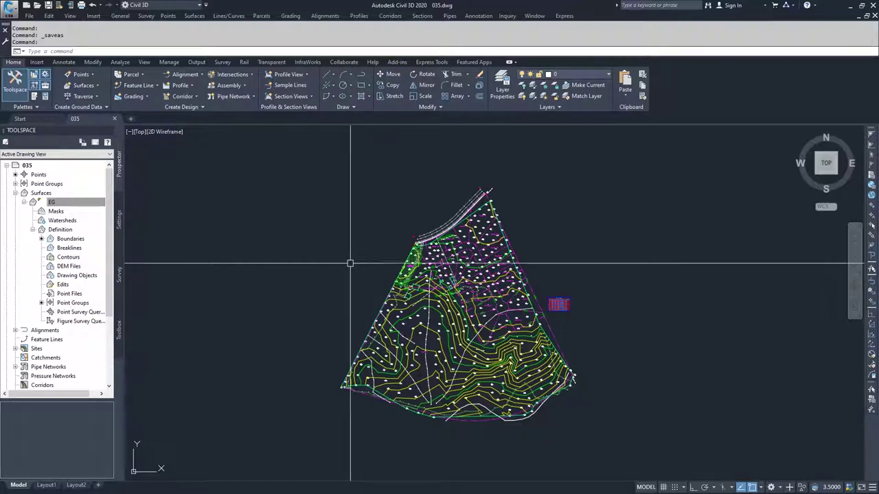
Select the EG surface in Prospector and bring up its context menu.
{"action": "left_click", "coordinate": [51, 203]}
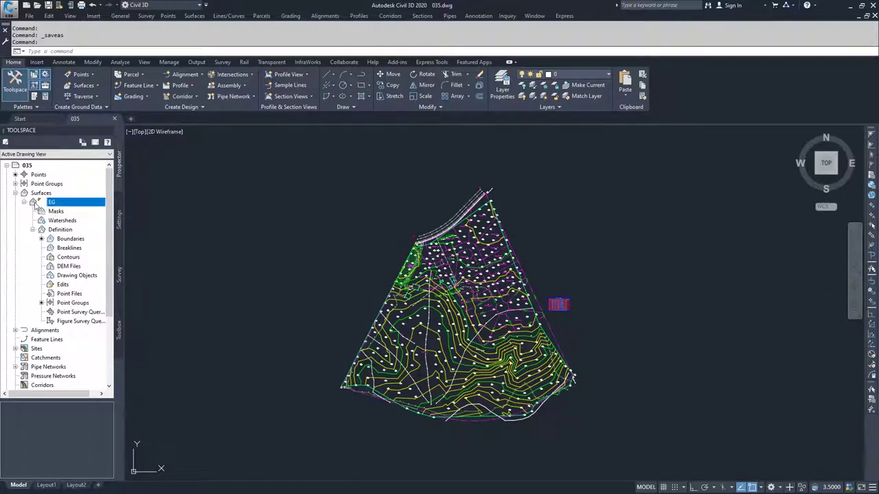
{"action": "right_click", "coordinate": [33, 204]}
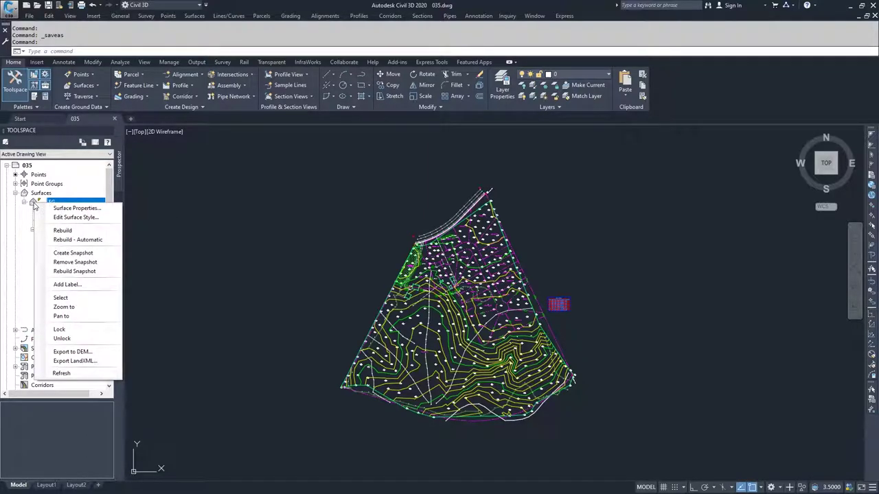
Open EG's Surface Properties on the Definition tab, showing the GS point group and BLDG boundary.
{"action": "left_click", "coordinate": [70, 210]}
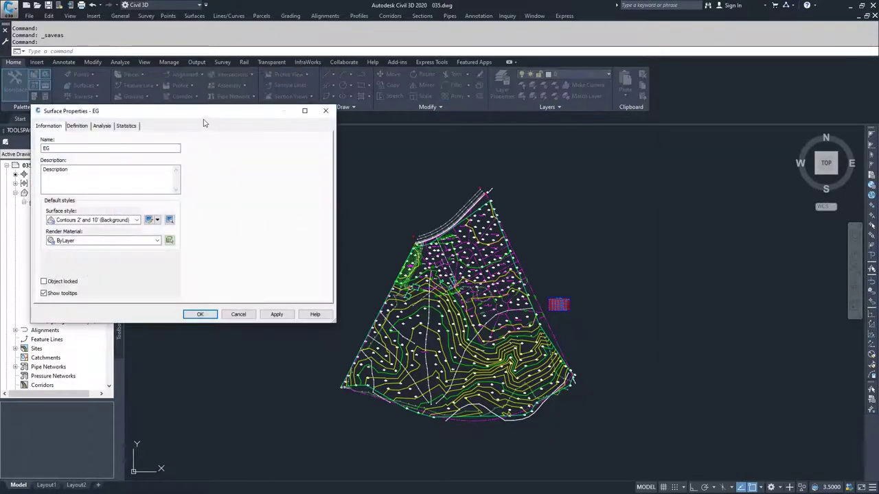
{"action": "left_click_drag", "start_coordinate": [194, 116], "coordinate": [204, 115]}
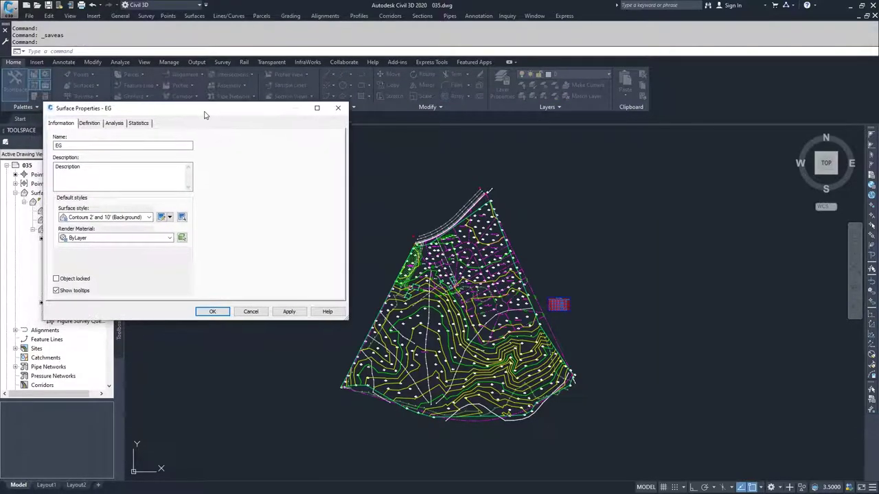
{"action": "left_click", "coordinate": [90, 123]}
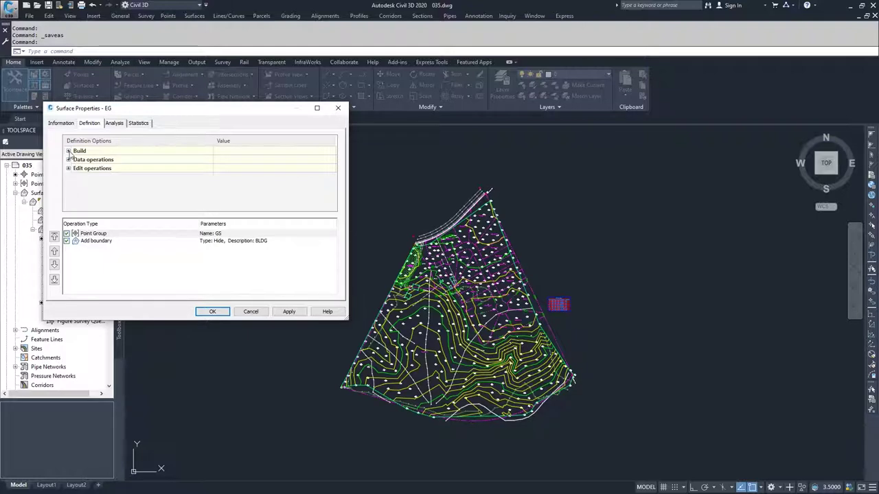
{"action": "left_click", "coordinate": [69, 152]}
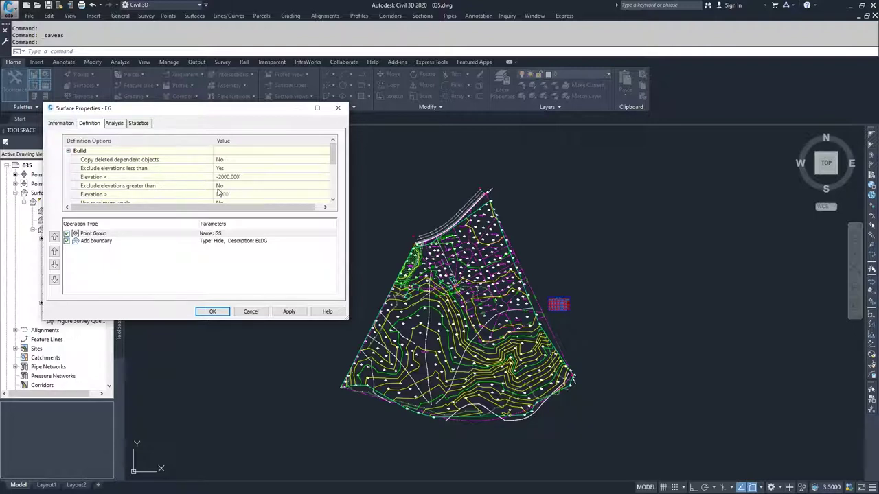
Review EG's Build options: elevations below -2000.000' excluded, maximum angle and triangle length limits off.
{"action": "scroll", "coordinate": [268, 192], "scroll_direction": "down", "scroll_amount": 1}
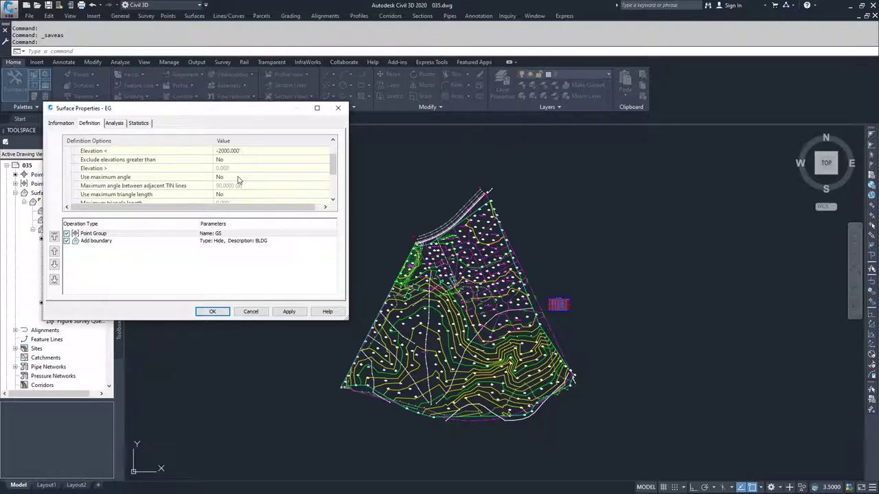
{"action": "scroll", "coordinate": [238, 179], "scroll_direction": "down", "scroll_amount": 1}
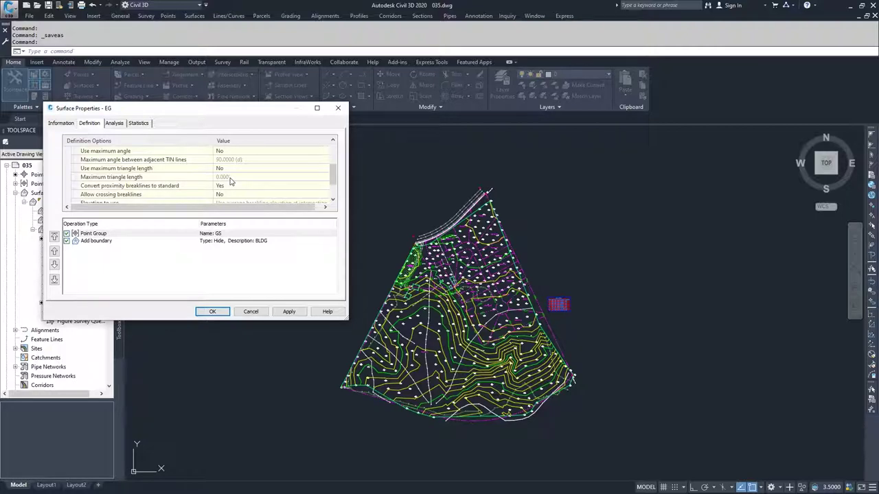
{"action": "scroll", "coordinate": [231, 180], "scroll_direction": "down", "scroll_amount": 1}
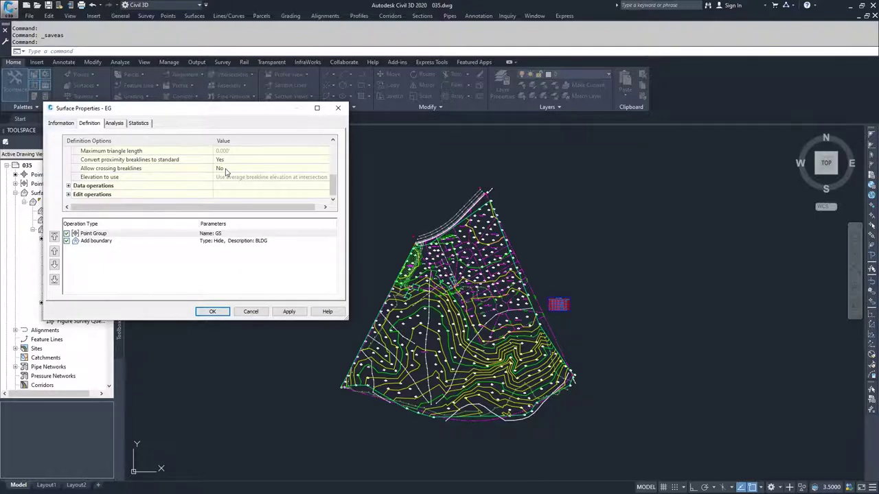
{"action": "scroll", "coordinate": [97, 177], "scroll_direction": "up", "scroll_amount": 2}
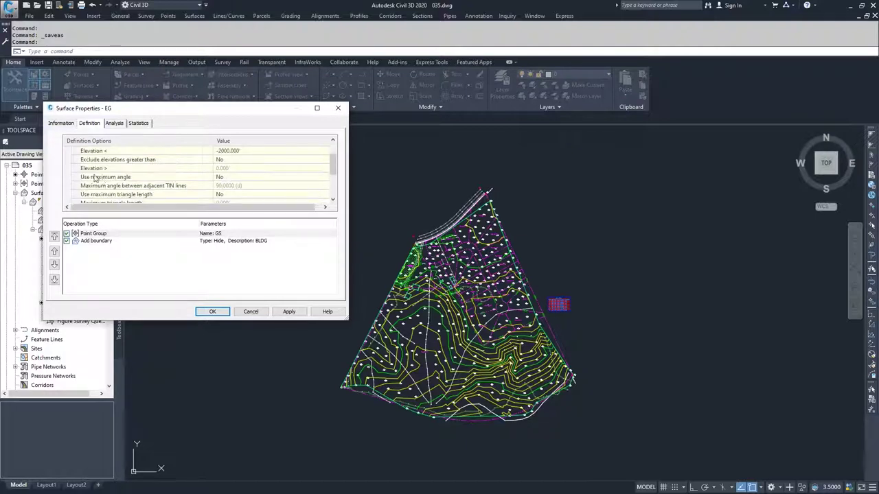
{"action": "scroll", "coordinate": [92, 175], "scroll_direction": "up", "scroll_amount": 3}
Review EG's data operations, keeping Use boundaries set to Yes, then collapse the group.
{"action": "left_click", "coordinate": [69, 151]}
{"action": "left_click", "coordinate": [68, 160]}
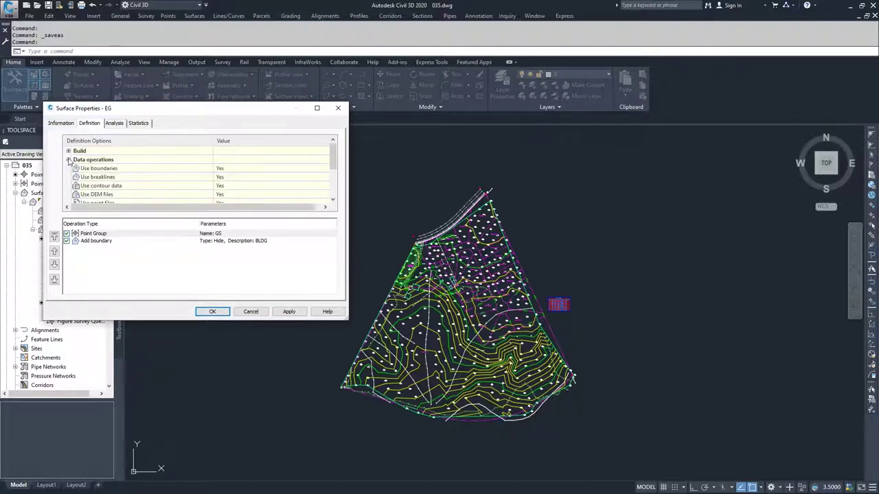
{"action": "left_click", "coordinate": [242, 170]}
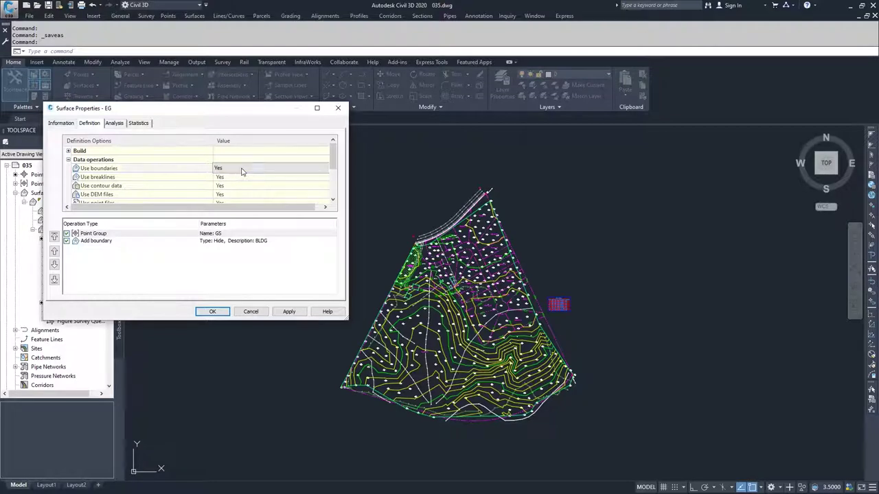
{"action": "left_click", "coordinate": [245, 169]}
{"action": "left_click", "coordinate": [245, 170]}
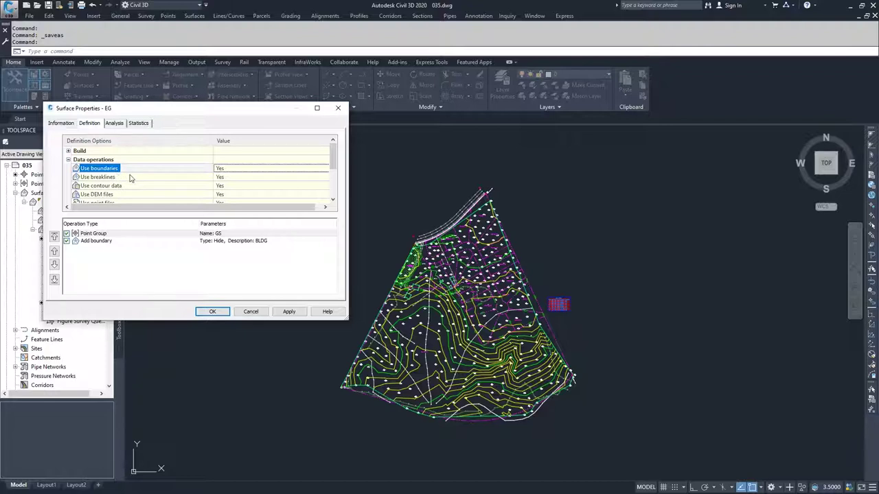
{"action": "scroll", "coordinate": [185, 194], "scroll_direction": "down", "scroll_amount": 1}
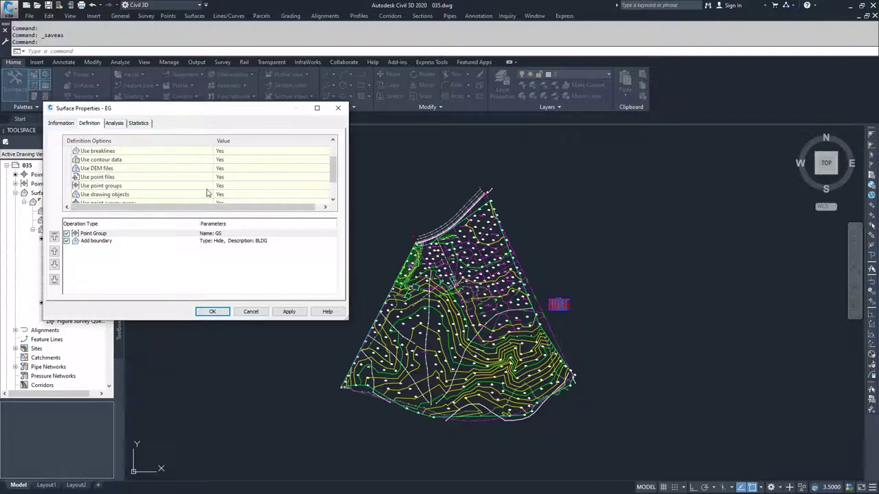
{"action": "scroll", "coordinate": [202, 194], "scroll_direction": "down", "scroll_amount": 1}
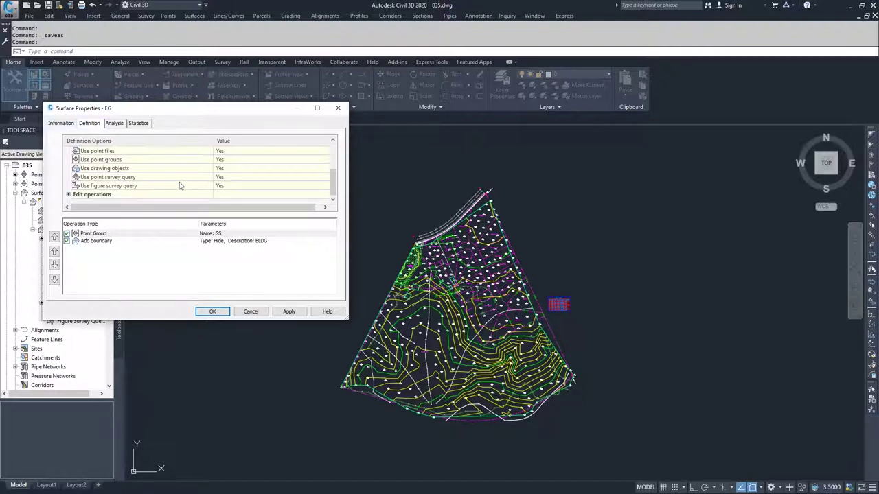
{"action": "scroll", "coordinate": [103, 170], "scroll_direction": "up", "scroll_amount": 3}
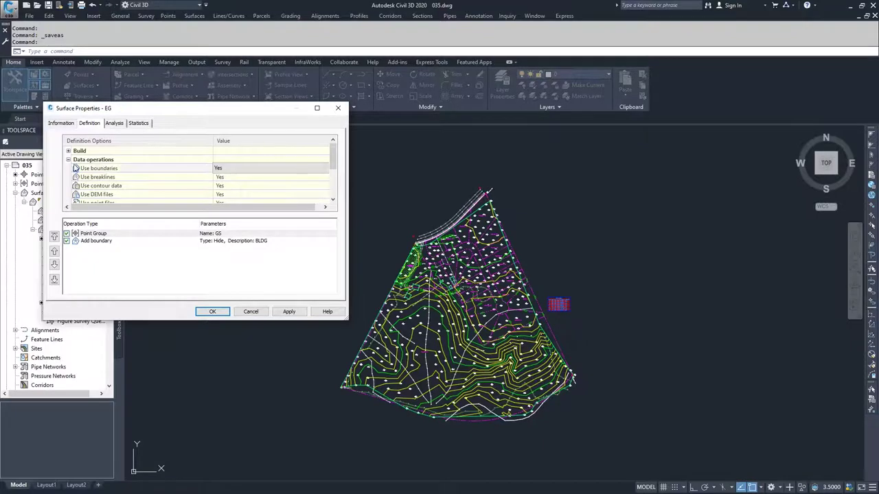
{"action": "left_click", "coordinate": [68, 160]}
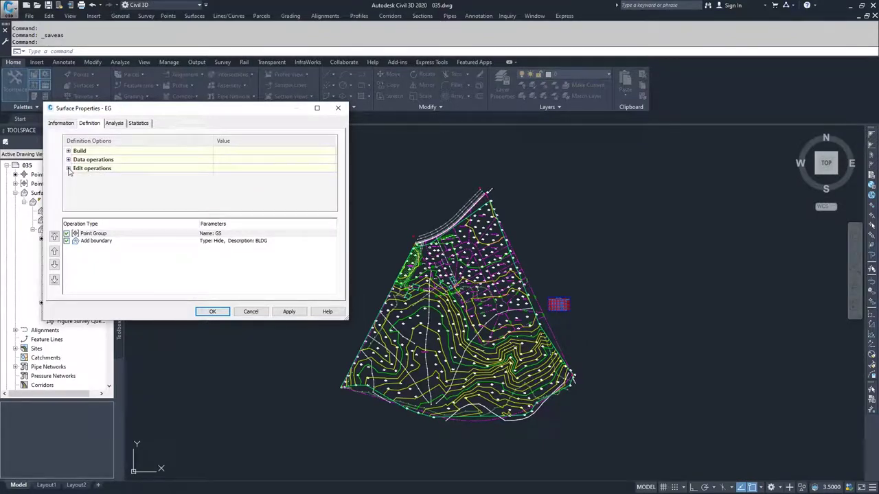
{"action": "left_click", "coordinate": [69, 169]}
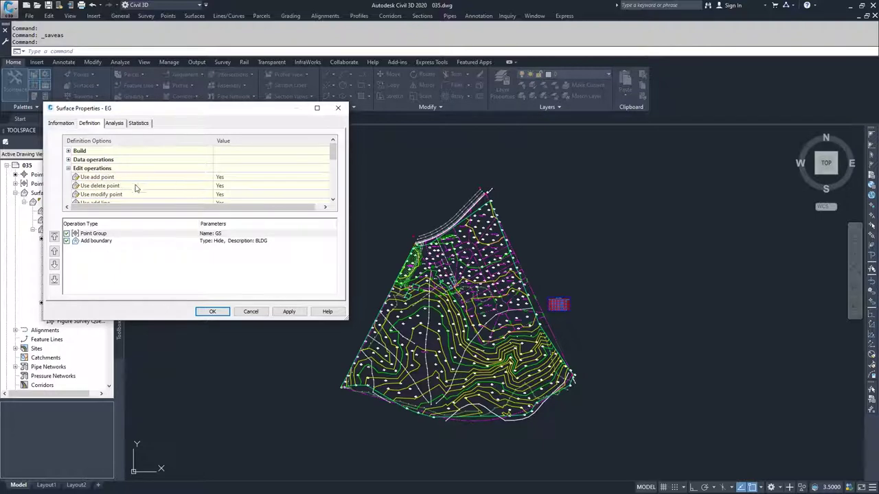
{"action": "scroll", "coordinate": [165, 194], "scroll_direction": "down", "scroll_amount": 4}
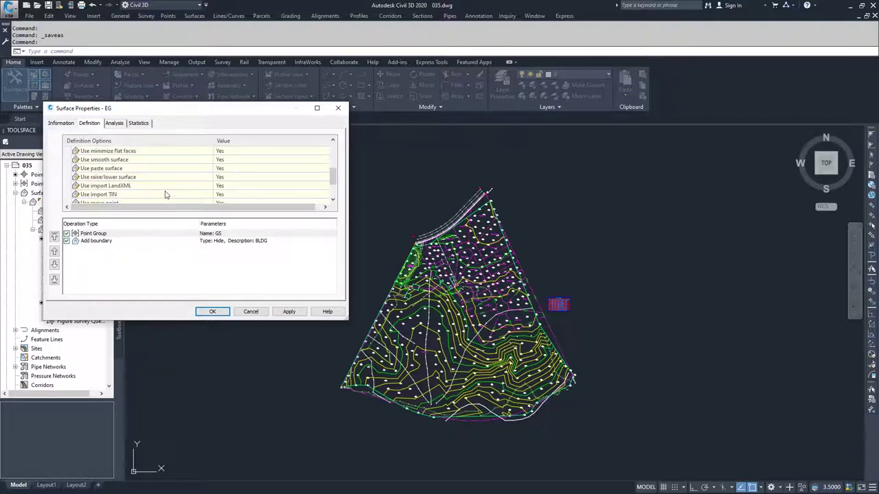
{"action": "scroll", "coordinate": [165, 195], "scroll_direction": "down", "scroll_amount": 2}
{"action": "scroll", "coordinate": [164, 195], "scroll_direction": "up", "scroll_amount": 3}
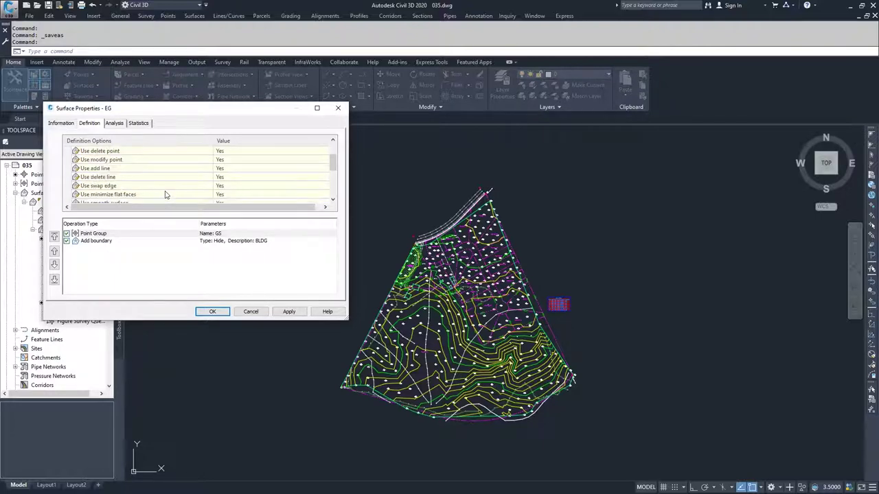
{"action": "scroll", "coordinate": [165, 195], "scroll_direction": "down", "scroll_amount": 3}
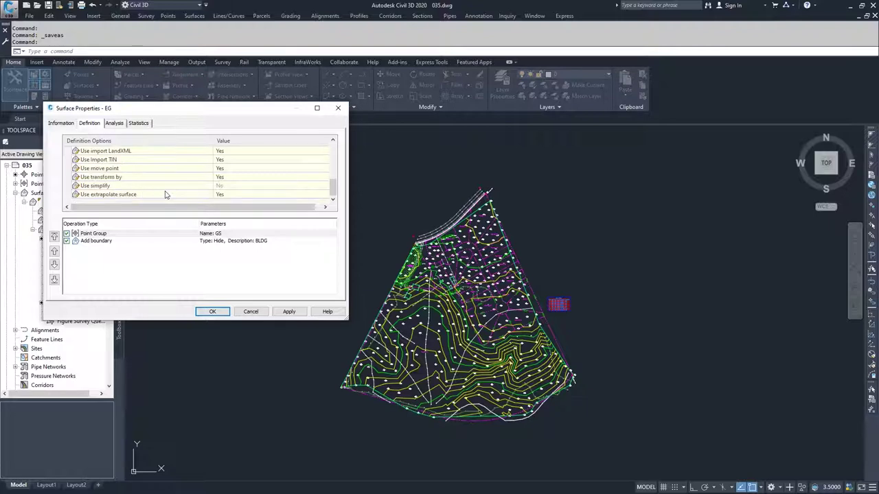
{"action": "left_click", "coordinate": [218, 186]}
{"action": "scroll", "coordinate": [220, 190], "scroll_direction": "up", "scroll_amount": 5}
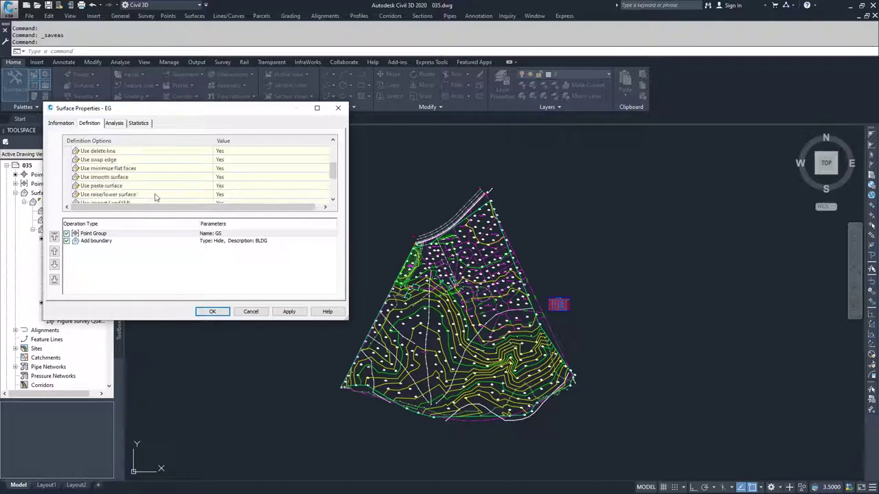
{"action": "scroll", "coordinate": [81, 177], "scroll_direction": "up", "scroll_amount": 1}
{"action": "left_click", "coordinate": [69, 169]}
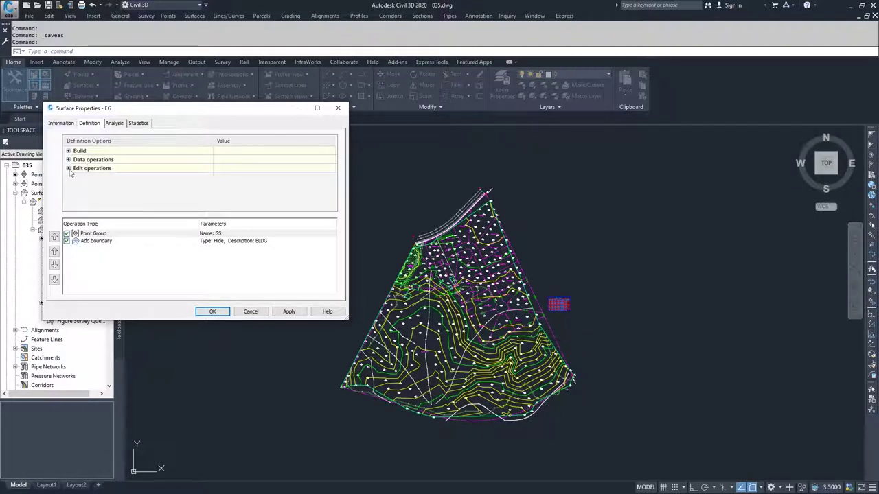
{"action": "left_click", "coordinate": [68, 168]}
{"action": "scroll", "coordinate": [145, 194], "scroll_direction": "down", "scroll_amount": 3}
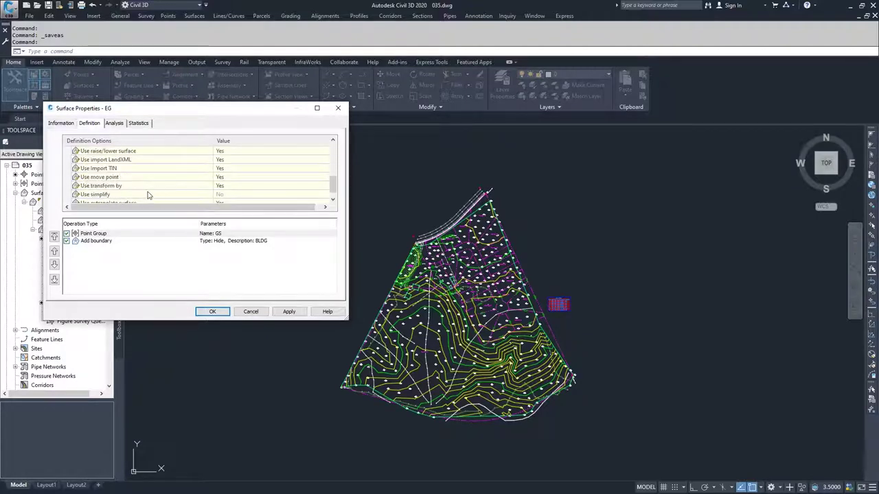
{"action": "scroll", "coordinate": [122, 188], "scroll_direction": "up", "scroll_amount": 3}
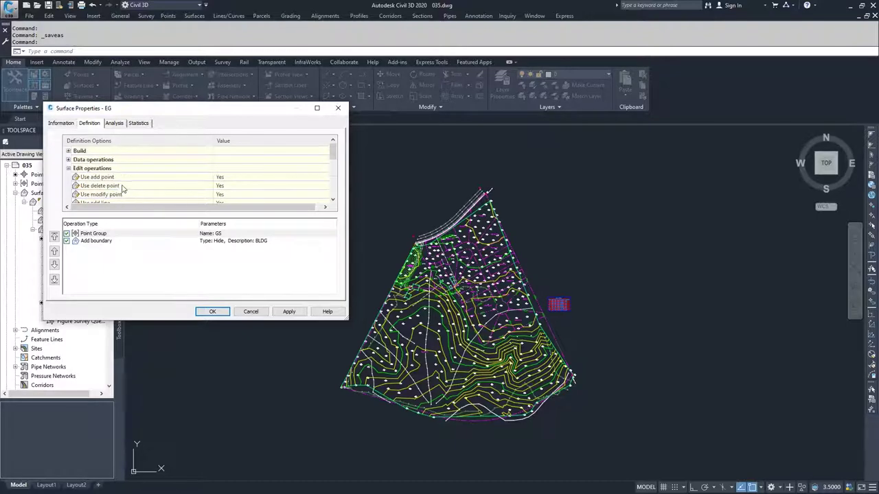
{"action": "left_click", "coordinate": [69, 168]}
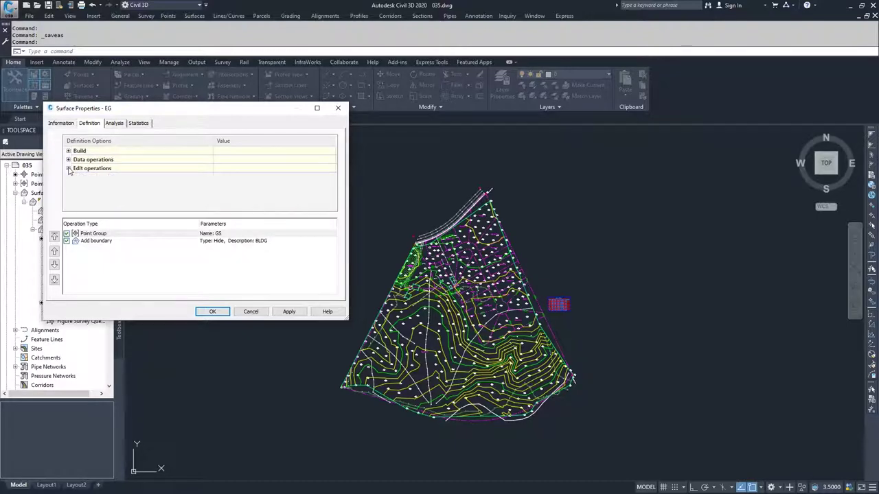
{"action": "left_click", "coordinate": [98, 242]}
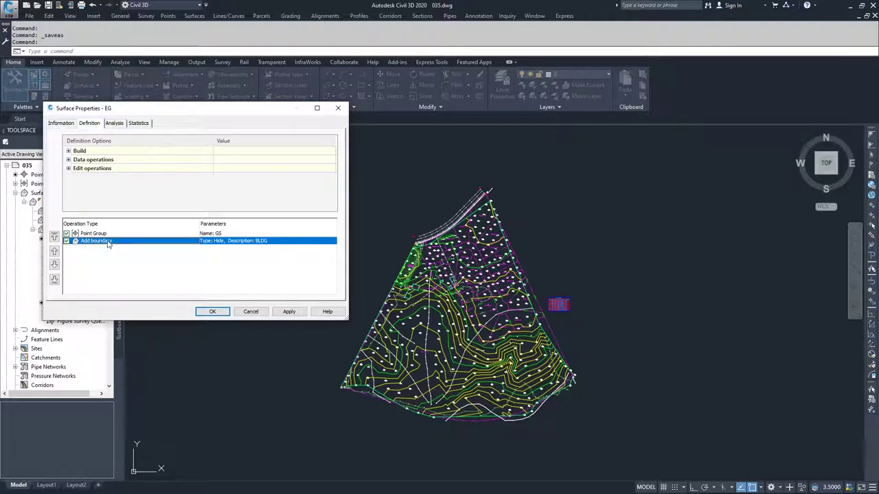
Move the Add boundary operation above Point Group, confirm, and rebuild the EG surface.
{"action": "left_click", "coordinate": [55, 252]}
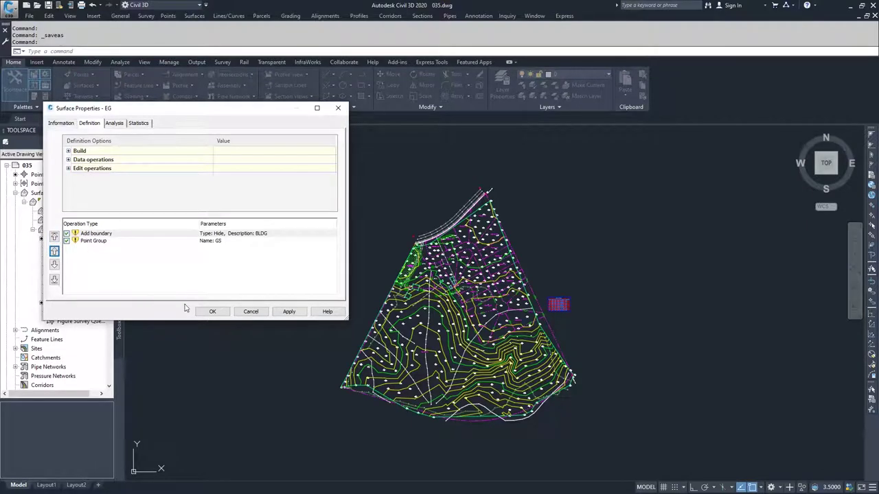
{"action": "left_click", "coordinate": [204, 312]}
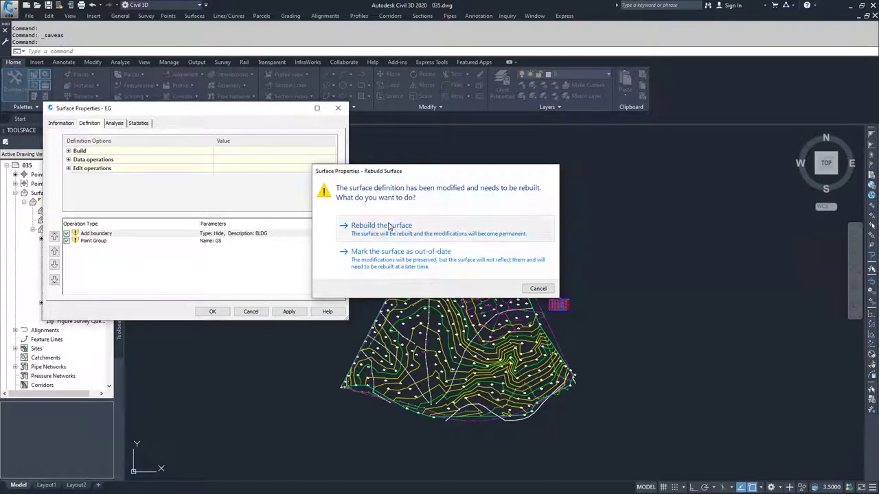
{"action": "left_click", "coordinate": [387, 226]}
Review the five 'Failed to add boundary' errors and close the Event Viewer.
{"action": "scroll", "coordinate": [427, 266], "scroll_direction": "up", "scroll_amount": 5}
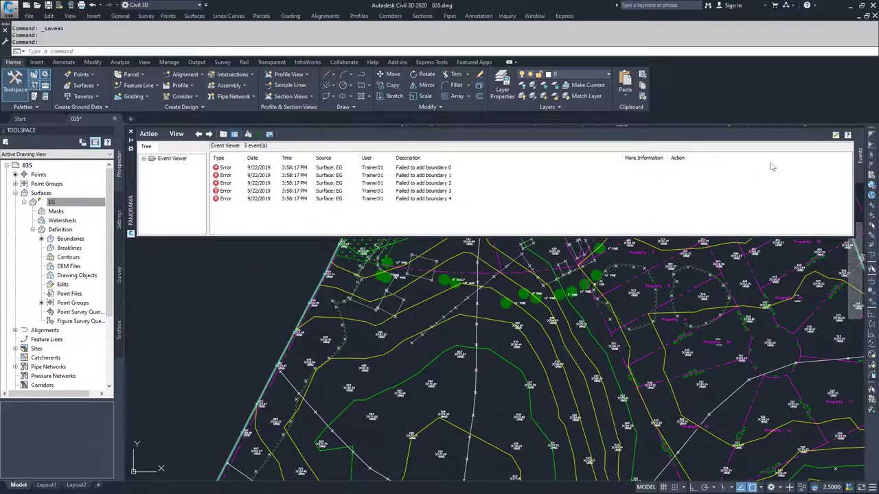
{"action": "left_click", "coordinate": [836, 135]}
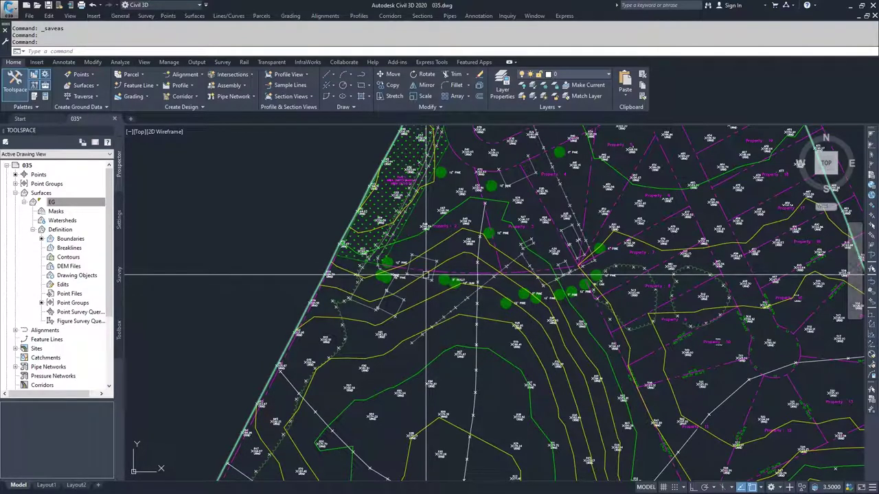
{"action": "right_click", "coordinate": [77, 201]}
Move Add boundary back below the GS point group, apply, and rebuild the EG surface.
{"action": "left_click", "coordinate": [110, 207]}
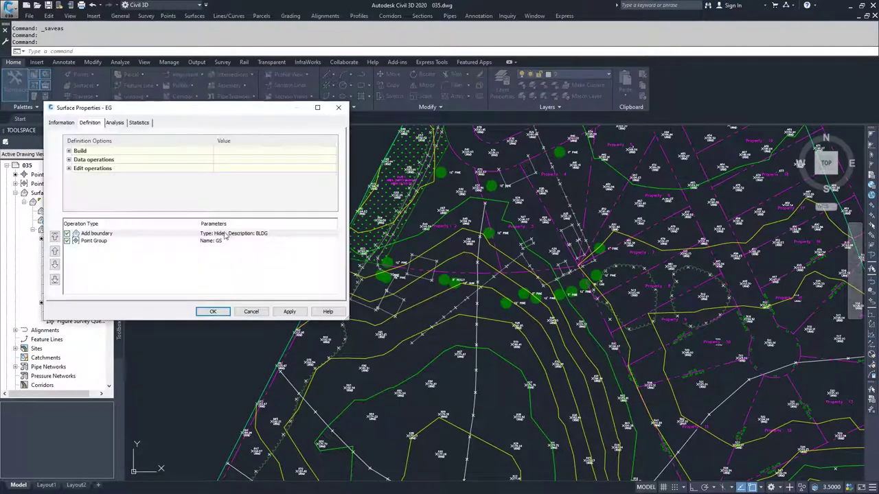
{"action": "left_click", "coordinate": [104, 234]}
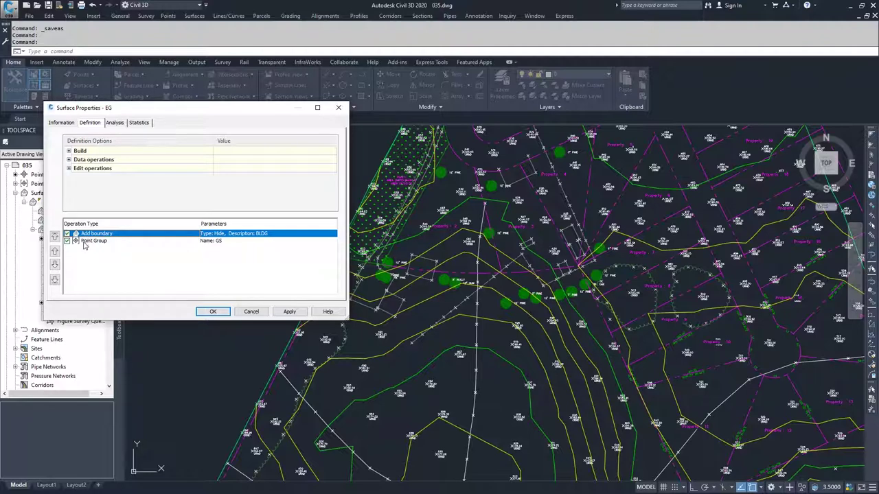
{"action": "left_click", "coordinate": [55, 265]}
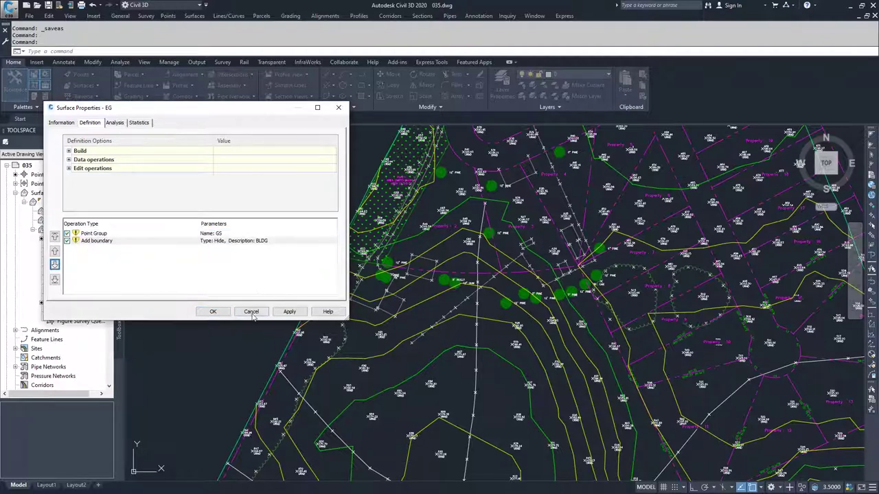
{"action": "left_click", "coordinate": [289, 312]}
{"action": "left_click", "coordinate": [393, 228]}
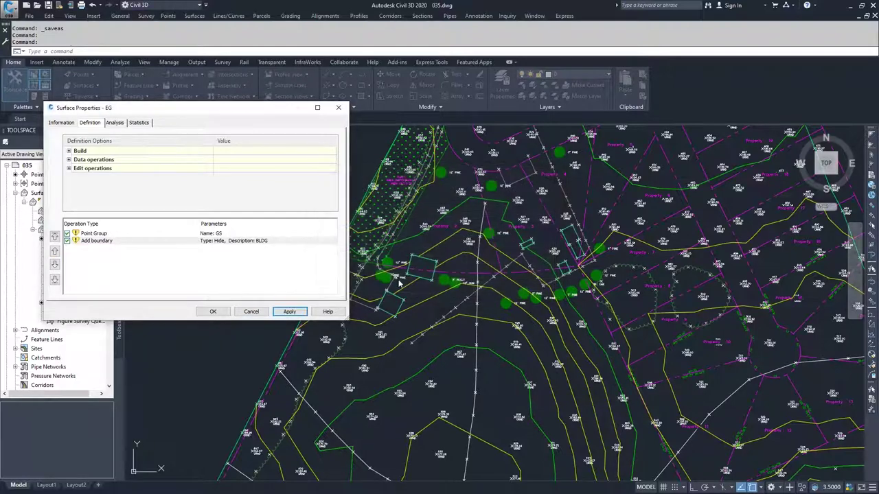